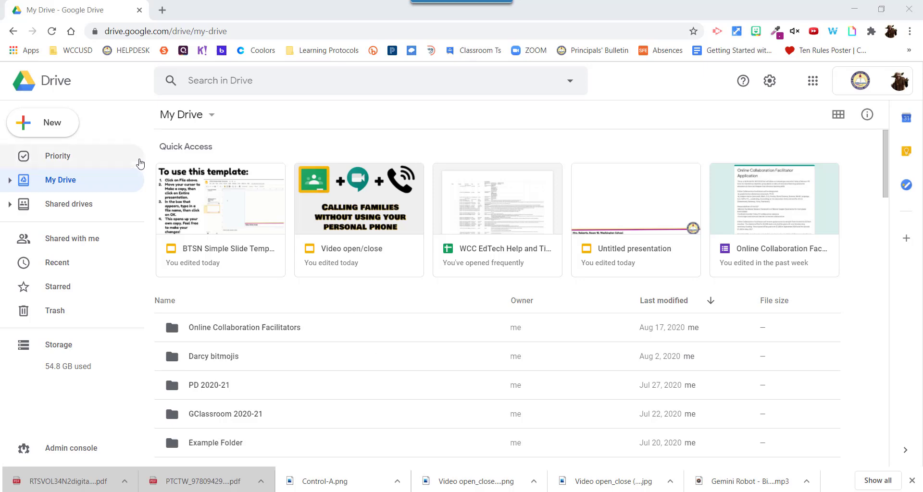
Create a new blank Google Slides presentation from Drive's New menu.
{"action": "left_click", "coordinate": [62, 123]}
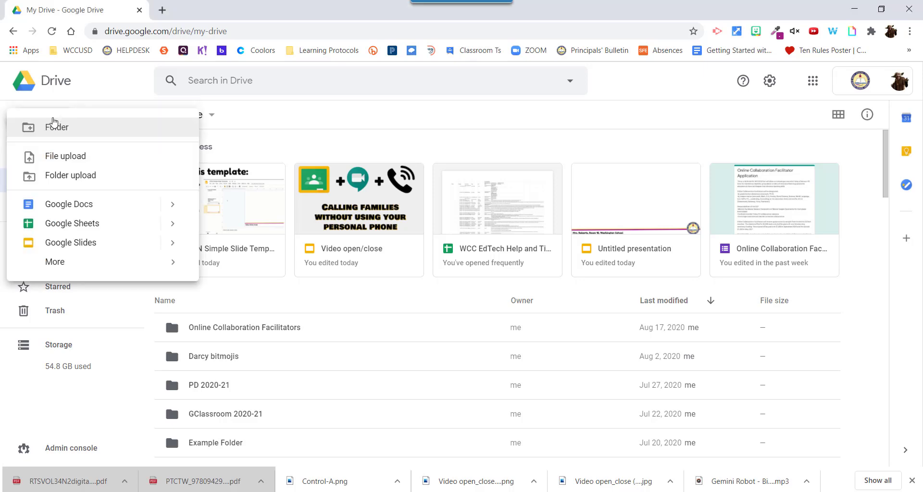
{"action": "left_click", "coordinate": [71, 244]}
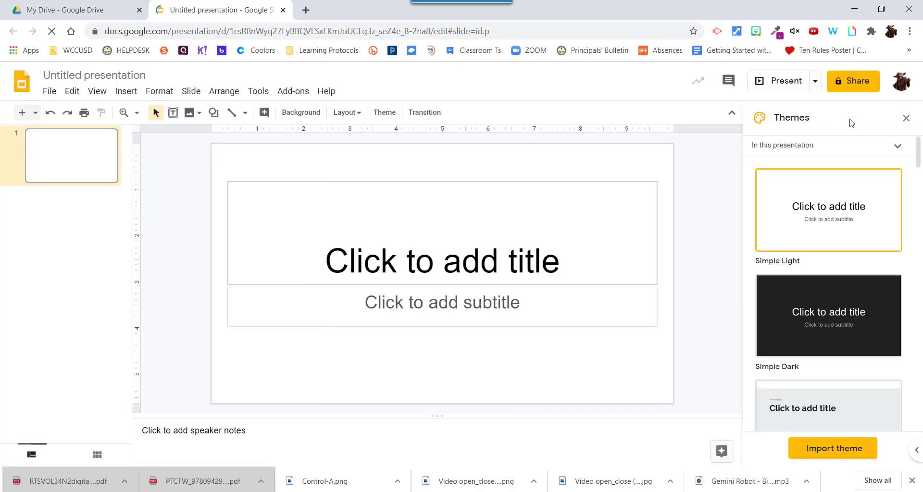
Close the Themes panel, shrink the speaker notes, and apply the Blank layout to slide 1.
{"action": "left_click", "coordinate": [906, 117]}
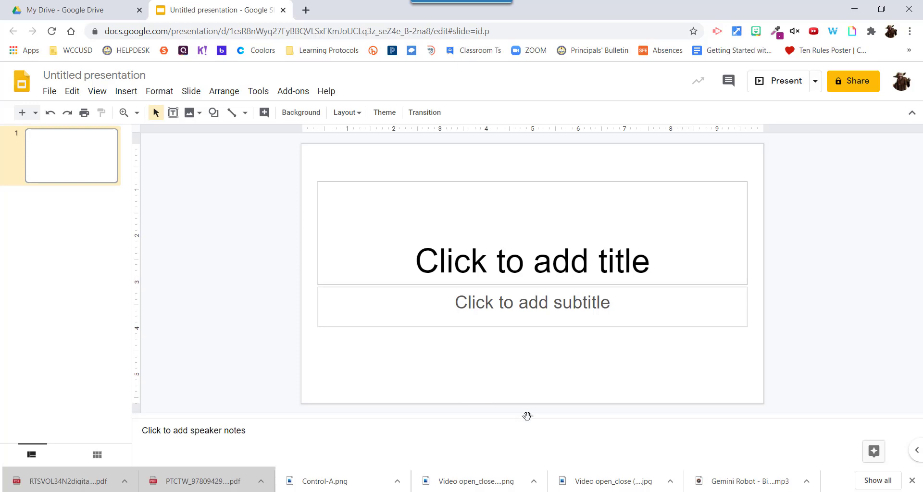
{"action": "left_click_drag", "start_coordinate": [527, 415], "coordinate": [528, 456]}
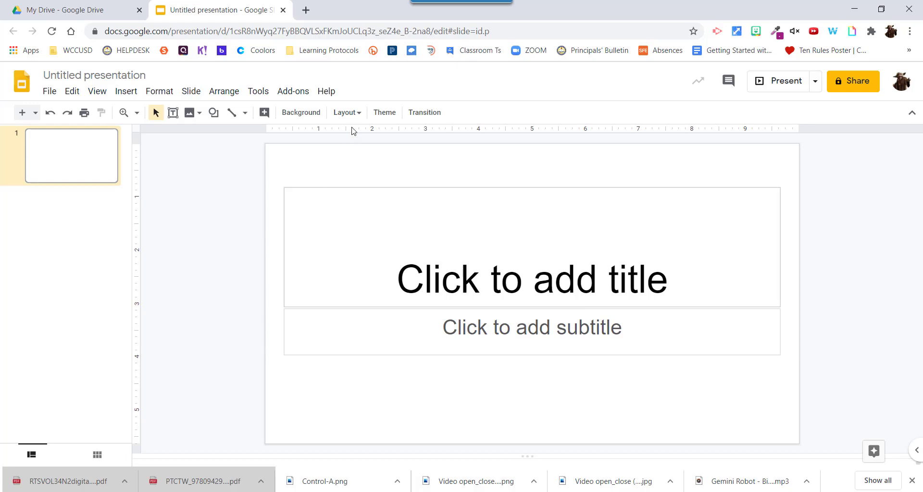
{"action": "left_click", "coordinate": [355, 114]}
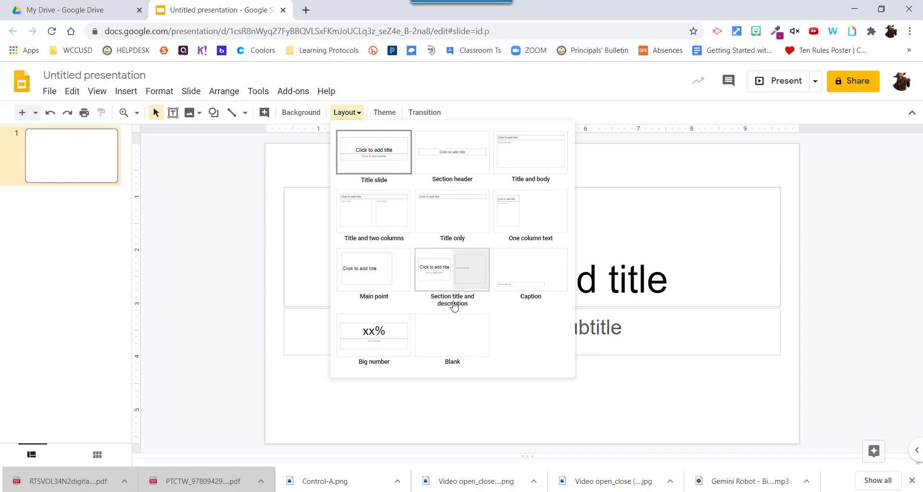
{"action": "left_click", "coordinate": [463, 343]}
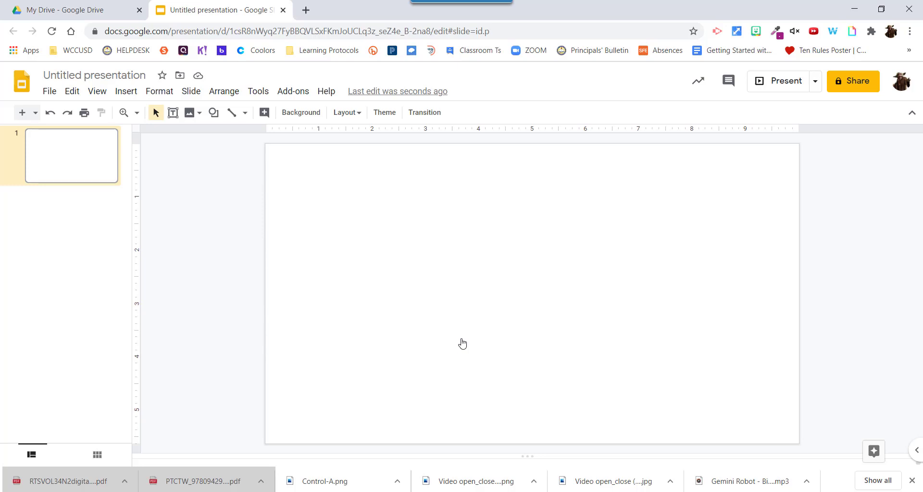
Apply the Section header layout and title the slide 'Slide 1' with no extra blank line.
{"action": "left_click", "coordinate": [364, 118]}
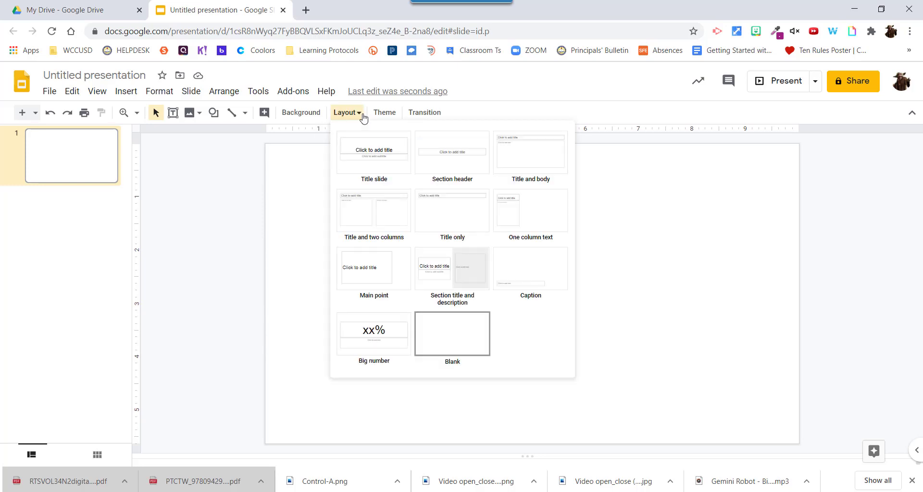
{"action": "left_click", "coordinate": [450, 173]}
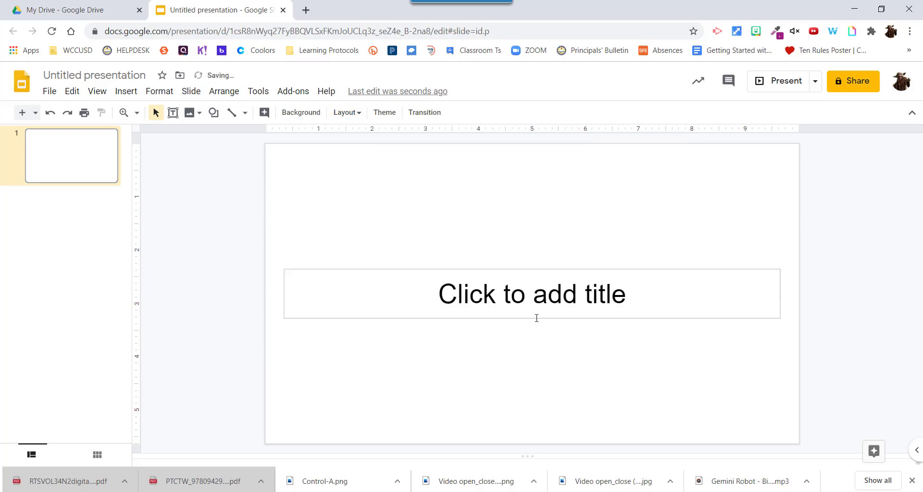
{"action": "left_click", "coordinate": [532, 290]}
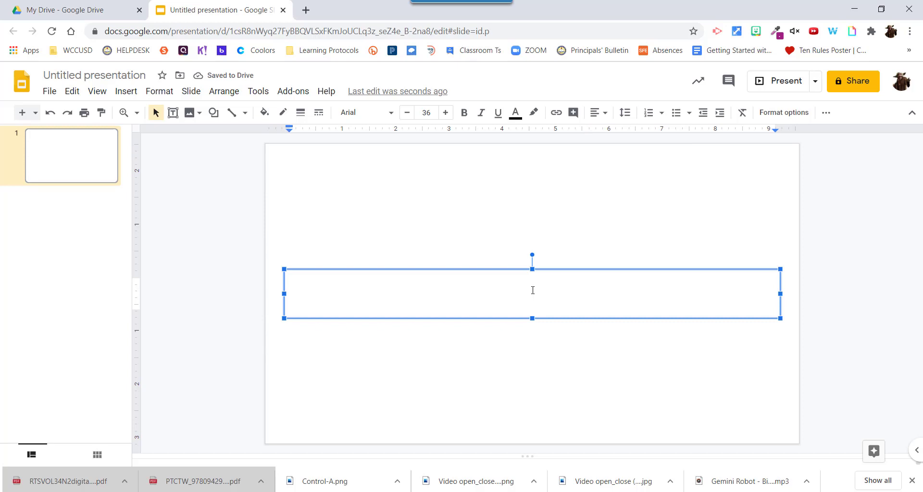
{"action": "type", "text": "S"}
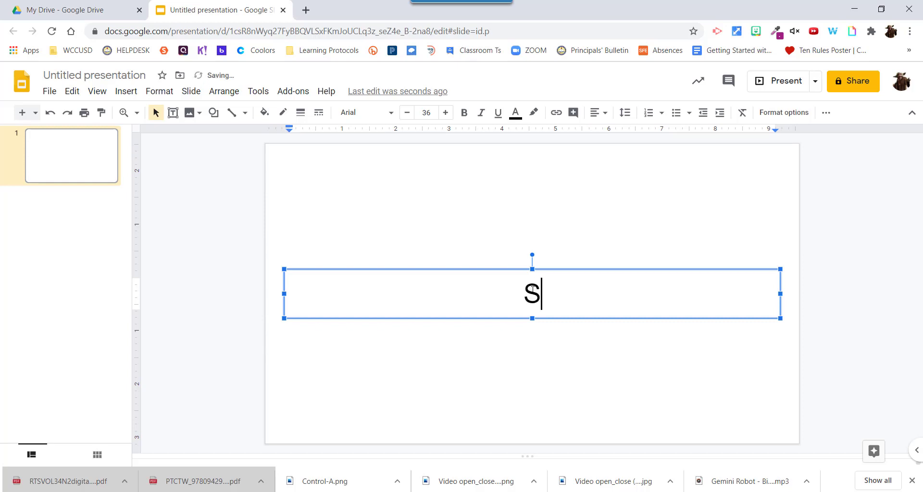
{"action": "type", "text": "lide "}
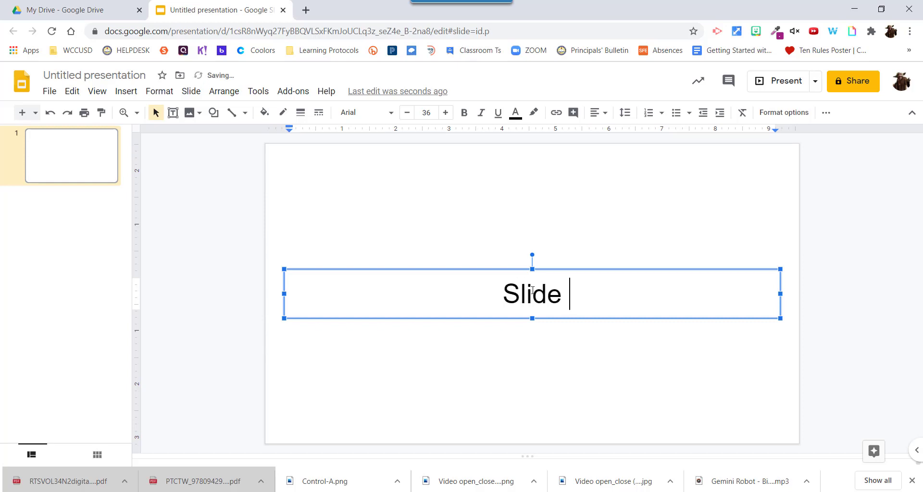
{"action": "type", "text": "1"}
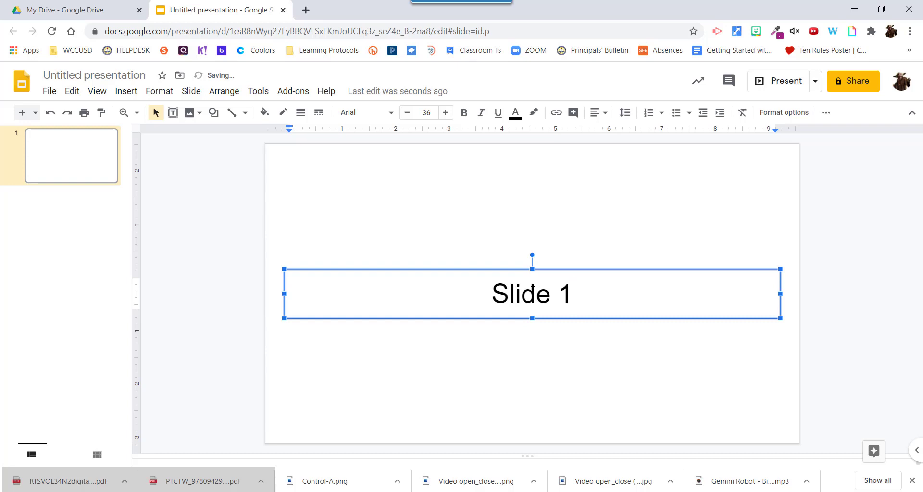
{"action": "key", "text": "Return"}
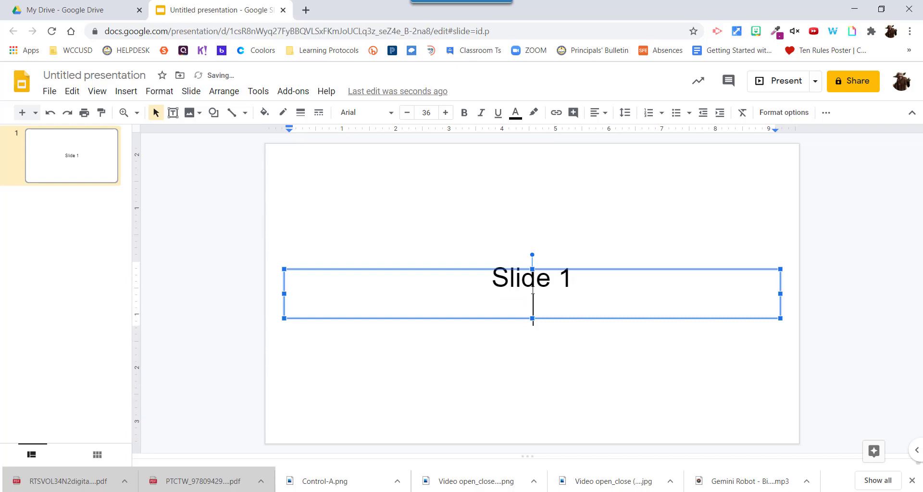
{"action": "key", "text": "ctrl+shift+l"}
{"action": "key", "text": "BackSpace"}
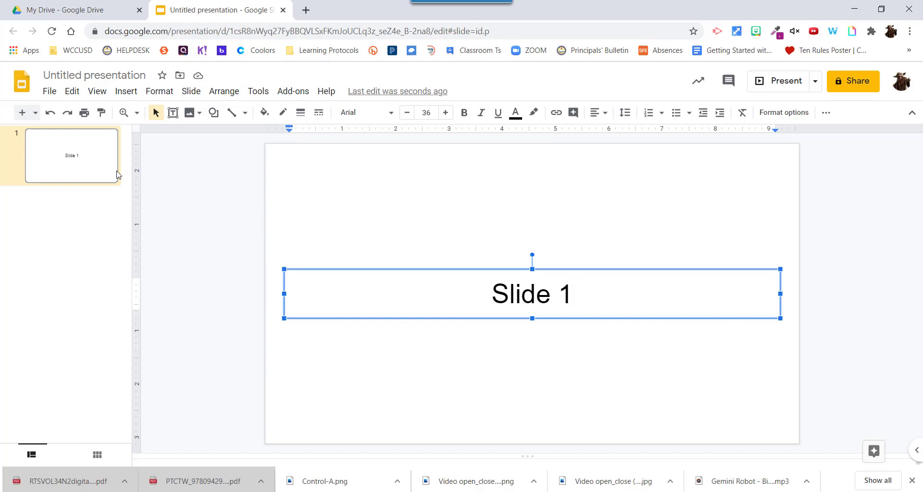
Select slide 1's thumbnail and duplicate it repeatedly with Ctrl+D.
{"action": "left_click", "coordinate": [96, 177]}
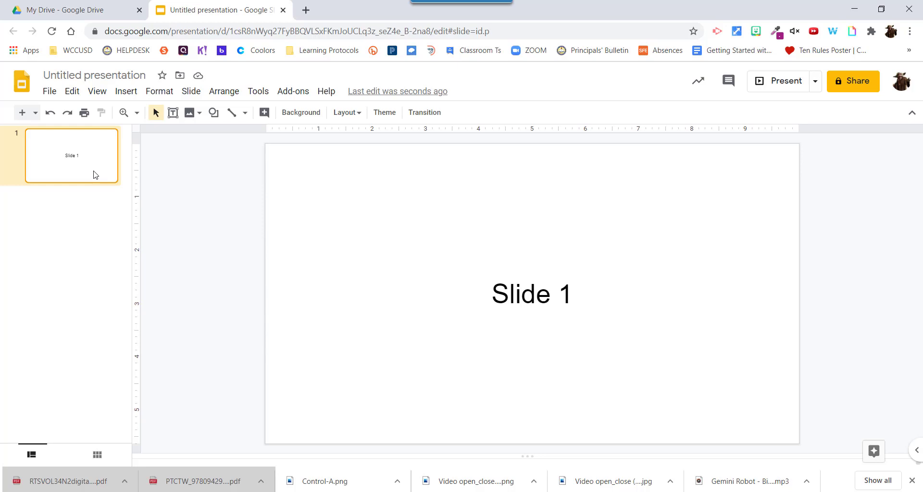
{"action": "key", "text": "ctrl+d"}
{"action": "key", "text": "ctrl+d"}
{"action": "key", "text": "ctrl+d"}
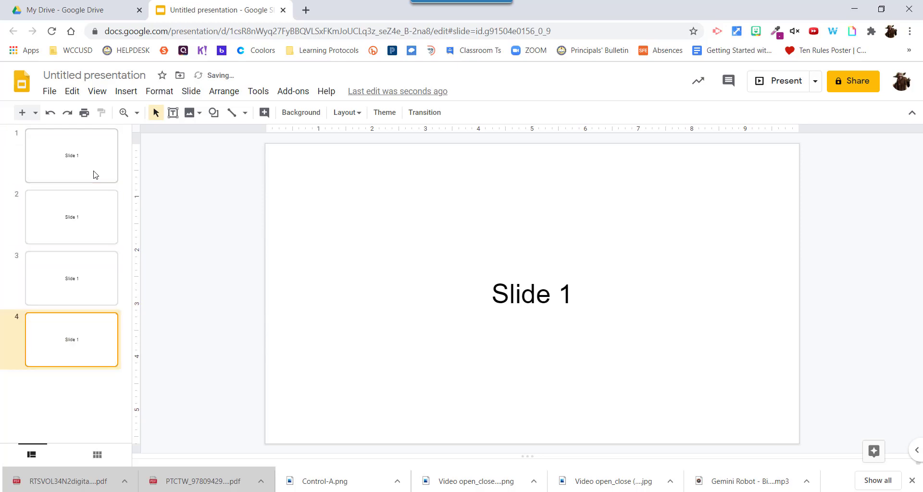
{"action": "key", "text": "ctrl+d"}
{"action": "key", "text": "ctrl+d"}
{"action": "key", "text": "ctrl+d"}
{"action": "key", "text": "ctrl+d"}
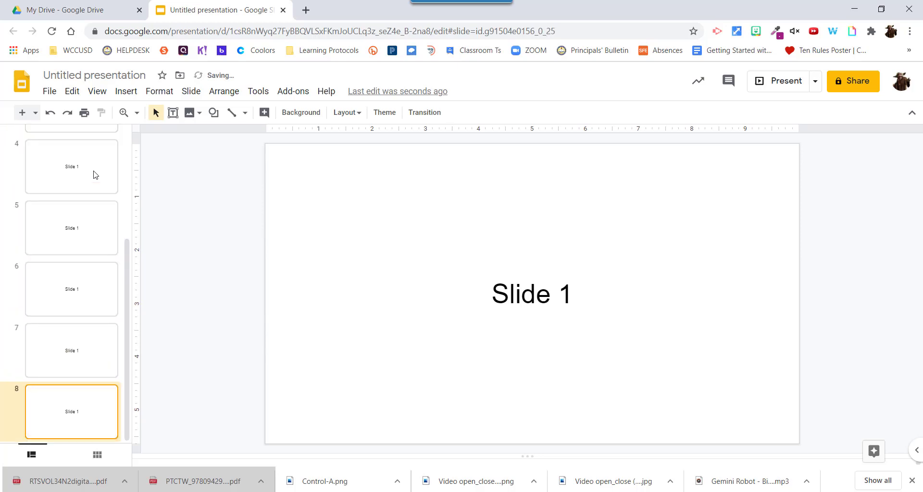
{"action": "key", "text": "ctrl+d"}
{"action": "key", "text": "ctrl+d"}
Change the titles of slides 2 and 3 to 'Slide 2' and 'Slide 3'.
{"action": "scroll", "coordinate": [84, 250], "scroll_direction": "up", "scroll_amount": 6}
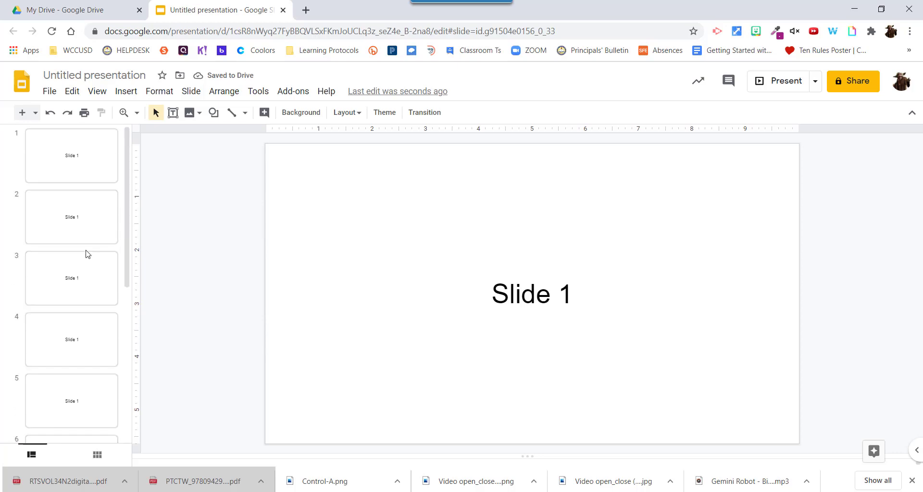
{"action": "left_click", "coordinate": [79, 227]}
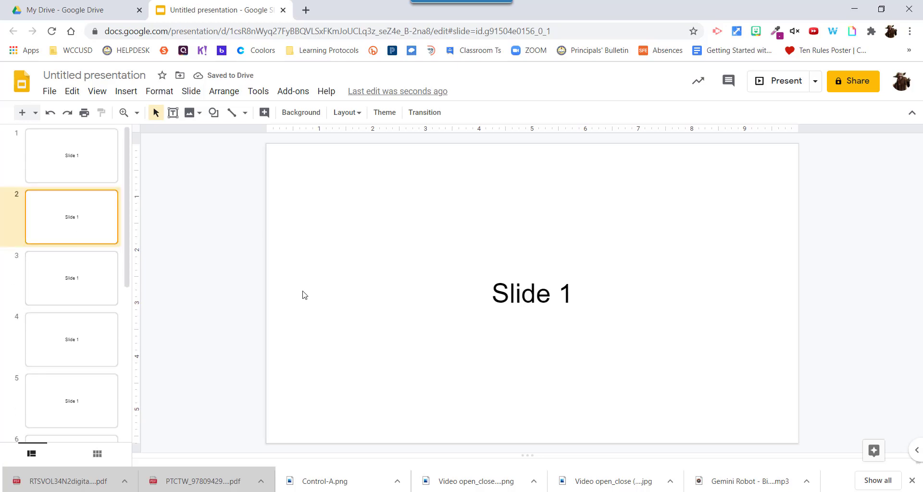
{"action": "left_click", "coordinate": [543, 303]}
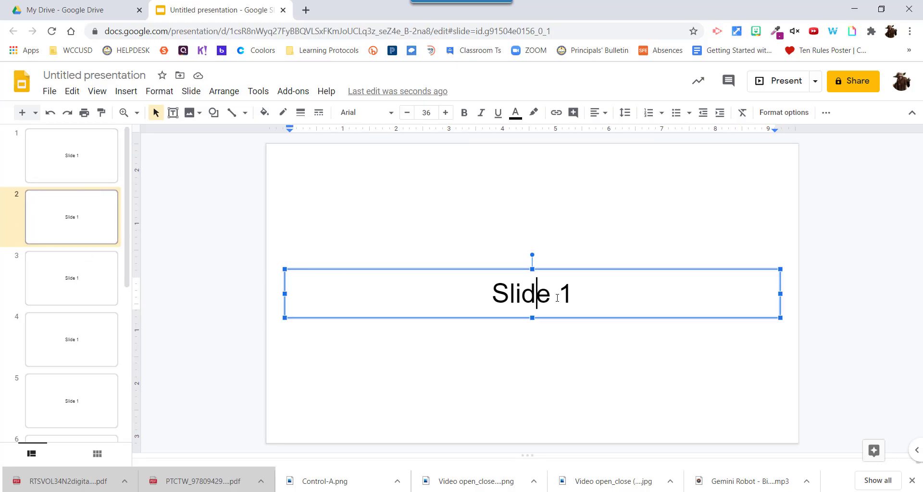
{"action": "left_click", "coordinate": [584, 300]}
{"action": "key", "text": "BackSpace"}
{"action": "type", "text": "2"}
{"action": "key", "text": "Escape"}
{"action": "key", "text": "Escape"}
{"action": "key", "text": "Page_Down"}
{"action": "left_click", "coordinate": [571, 294]}
{"action": "key", "text": "BackSpace"}
{"action": "type", "text": "3"}
{"action": "key", "text": "Escape"}
{"action": "key", "text": "Escape"}
{"action": "key", "text": "Page_Down"}
Renumber the next slide titles to 'Slide 4', 'Slide 5' and 'Slide 7'.
{"action": "left_click", "coordinate": [571, 294]}
{"action": "key", "text": "BackSpace"}
{"action": "type", "text": "4"}
{"action": "key", "text": "Escape"}
{"action": "key", "text": "Escape"}
{"action": "key", "text": "Page_Down"}
{"action": "double_click", "coordinate": [586, 295]}
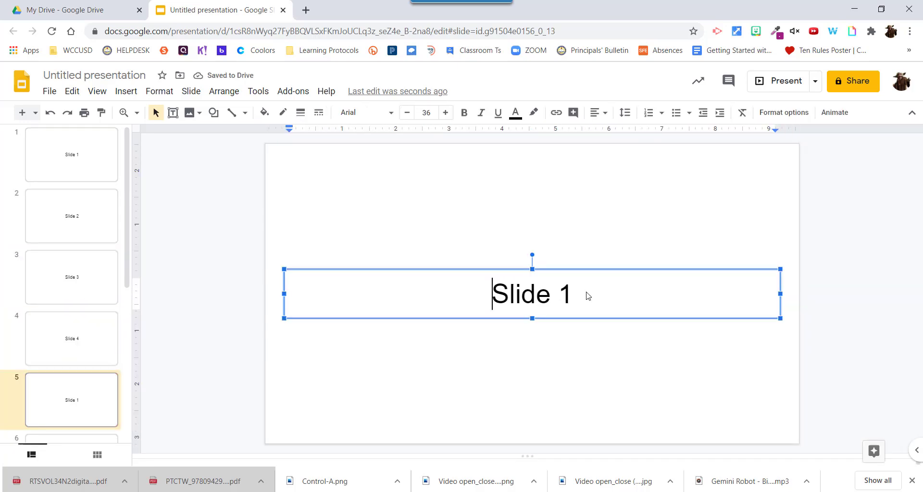
{"action": "type", "text": "5"}
{"action": "key", "text": "Escape"}
{"action": "key", "text": "Escape"}
{"action": "key", "text": "Page_Down"}
{"action": "key", "text": "Page_Down"}
{"action": "double_click", "coordinate": [565, 295]}
{"action": "type", "text": "7"}
{"action": "key", "text": "Escape"}
{"action": "key", "text": "Escape"}
Retitle the remaining slides 'Slide 8', 'Slide 9' and 'Slide 10', then return to slide 1.
{"action": "key", "text": "Page_Down"}
{"action": "double_click", "coordinate": [572, 294]}
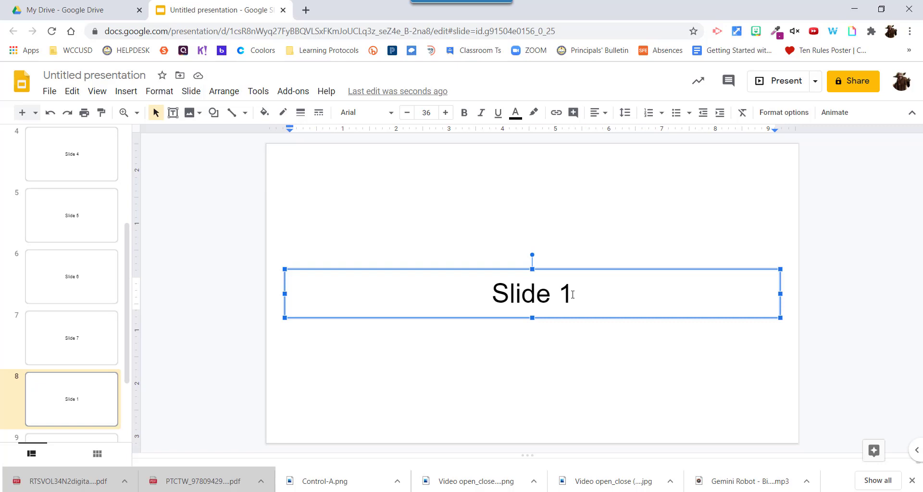
{"action": "type", "text": "8"}
{"action": "key", "text": "Escape"}
{"action": "key", "text": "Escape"}
{"action": "key", "text": "Page_Down"}
{"action": "double_click", "coordinate": [595, 294]}
{"action": "type", "text": "9"}
{"action": "left_click", "coordinate": [582, 300]}
{"action": "type", "text": "0"}
{"action": "key", "text": "Escape"}
{"action": "key", "text": "Escape"}
{"action": "key", "text": "Home"}
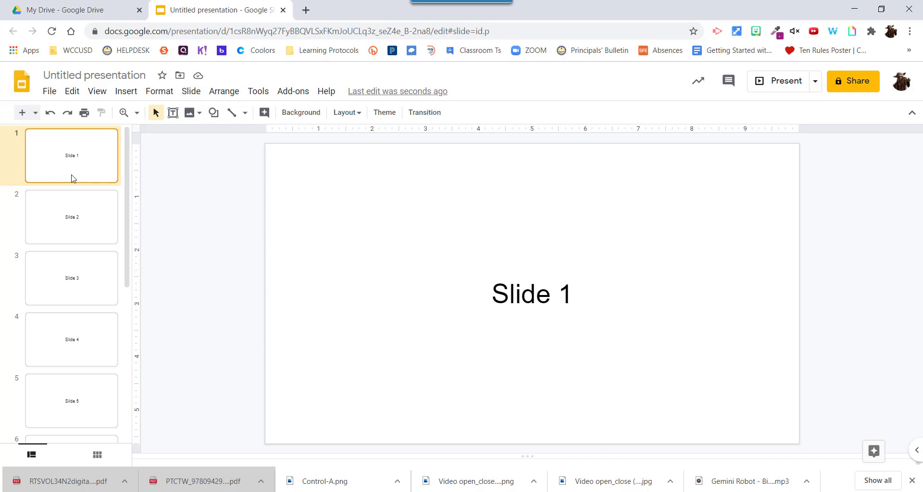
Draw a Rounded rectangle shape on slide 1 below the Slide 1 title.
{"action": "left_click", "coordinate": [575, 289]}
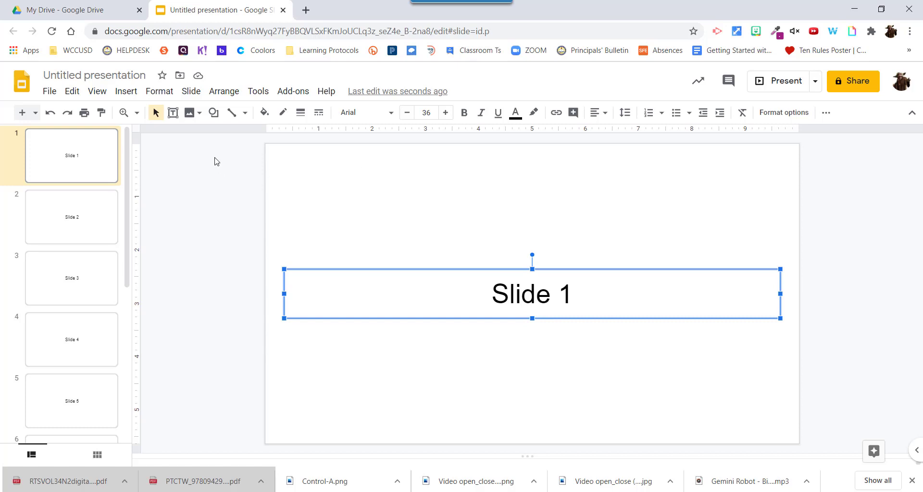
{"action": "left_click", "coordinate": [213, 113]}
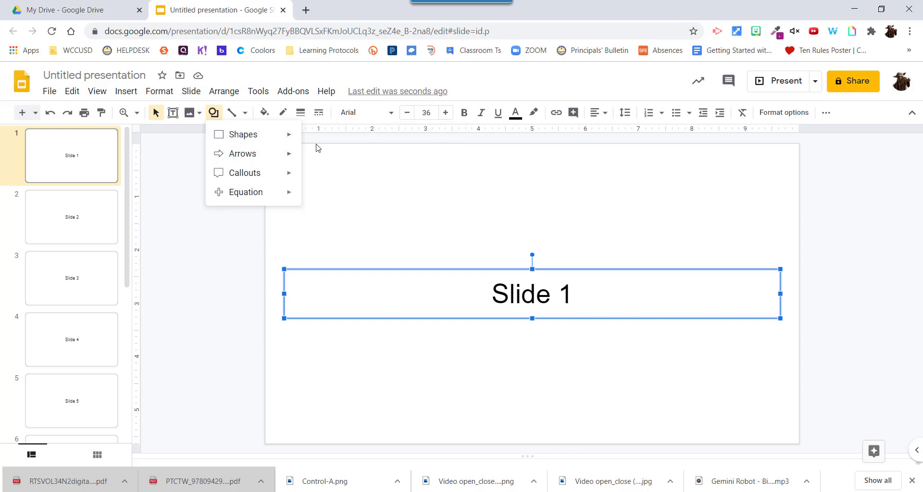
{"action": "mouse_move", "coordinate": [288, 136]}
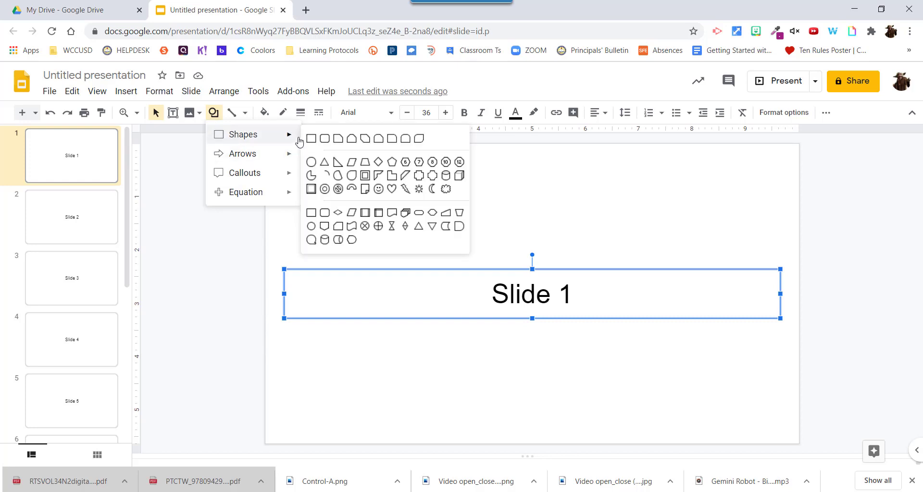
{"action": "left_click", "coordinate": [330, 140]}
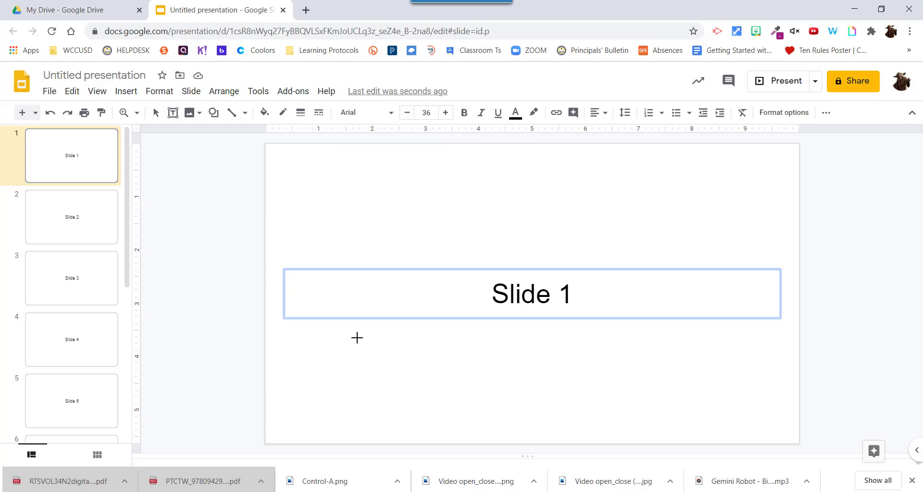
{"action": "left_click_drag", "start_coordinate": [357, 338], "coordinate": [500, 416]}
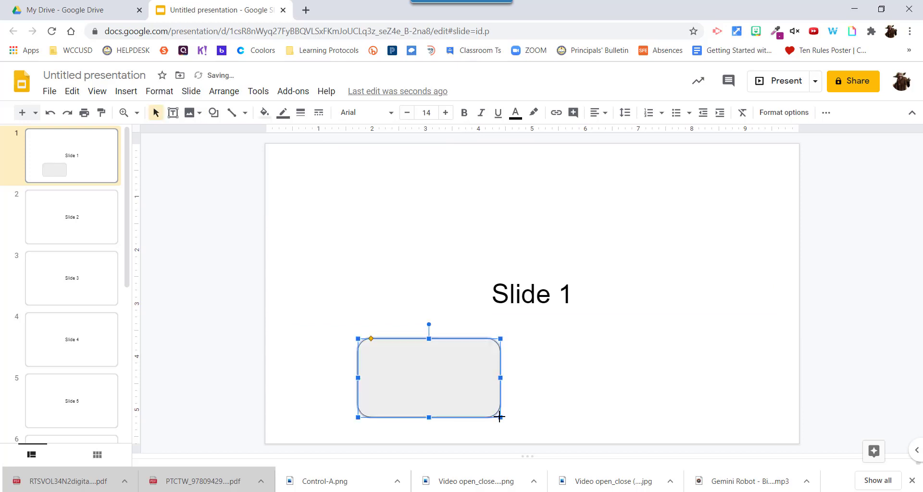
Type 'Slide 2' inside the rounded rectangle and reselect the shape.
{"action": "double_click", "coordinate": [448, 378]}
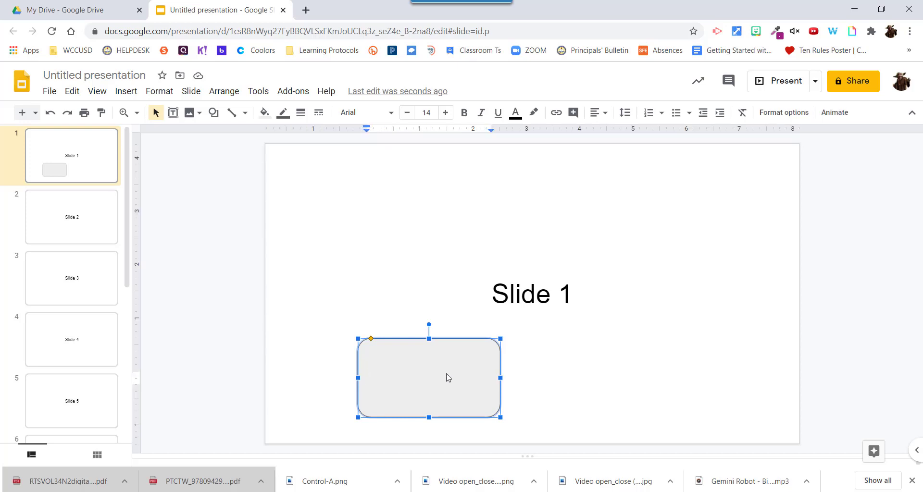
{"action": "type", "text": "Slide 2"}
{"action": "left_click", "coordinate": [541, 378]}
{"action": "left_click", "coordinate": [476, 378]}
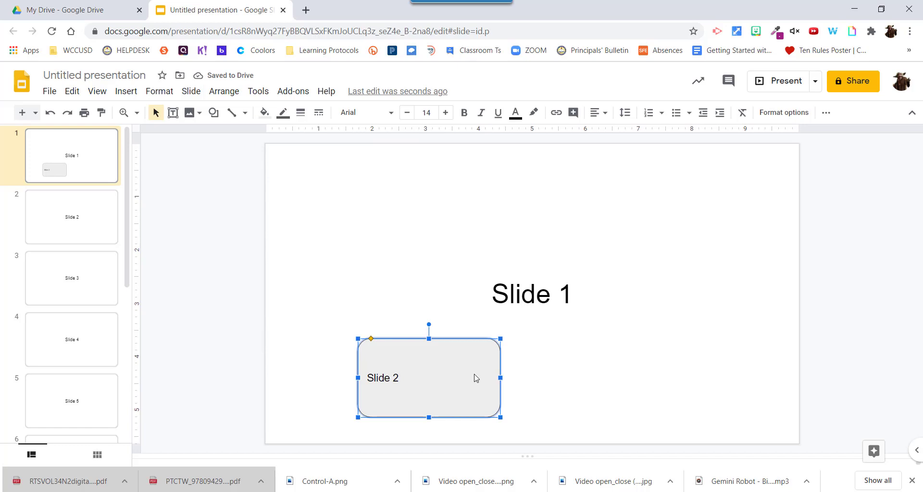
Duplicate the Slide 2 button, move the copy to its right, and relabel it 'Slide 3'.
{"action": "key", "text": "ctrl+d"}
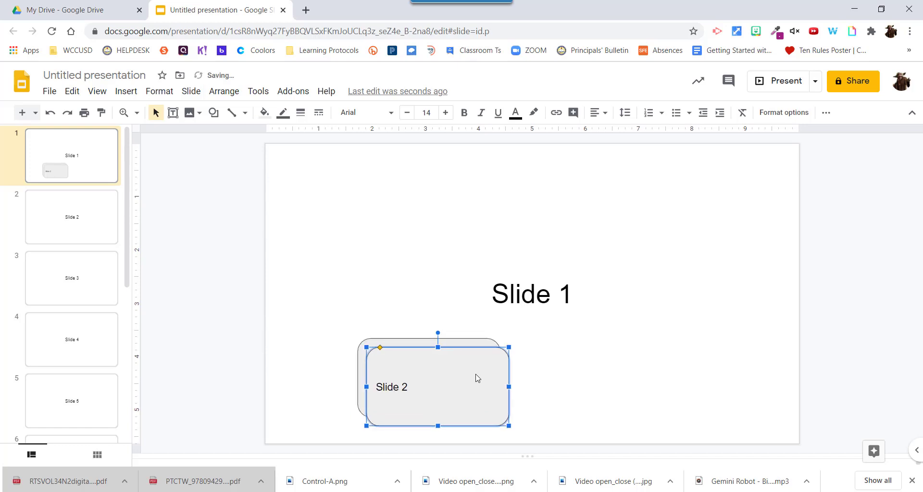
{"action": "left_click_drag", "start_coordinate": [486, 374], "coordinate": [671, 365]}
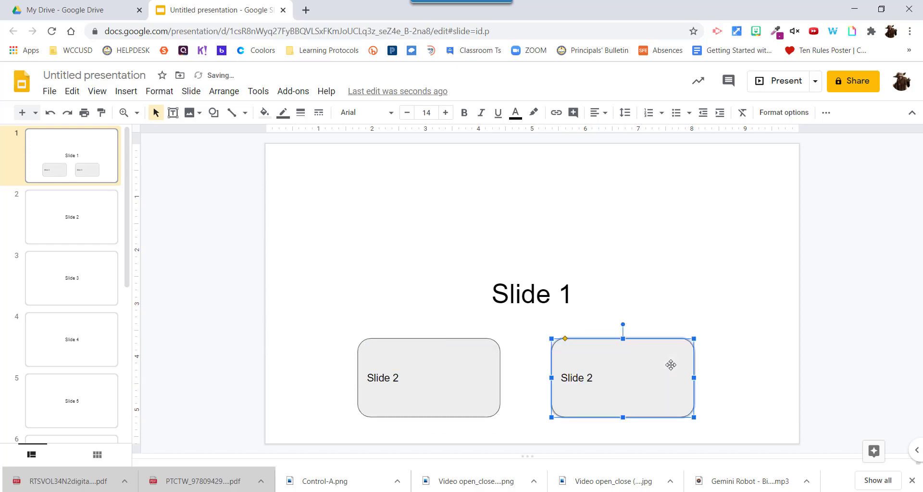
{"action": "left_click", "coordinate": [585, 378]}
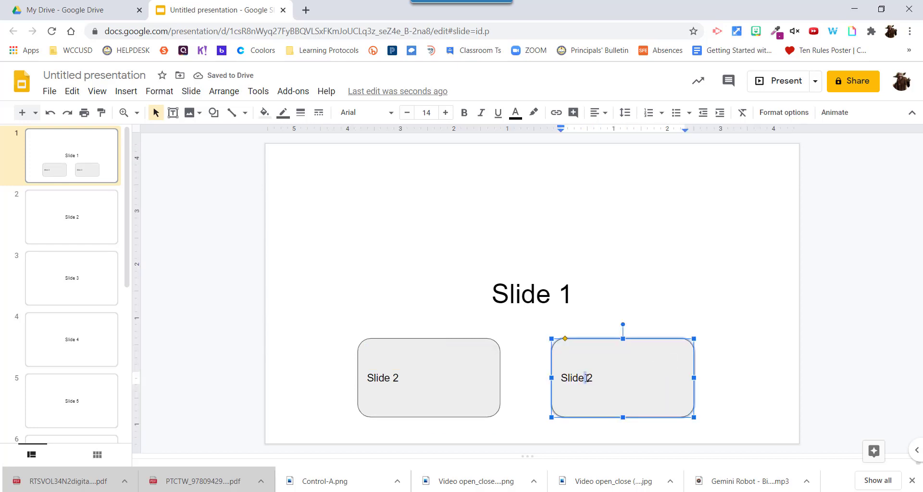
{"action": "key", "text": "Delete"}
{"action": "type", "text": "3"}
{"action": "left_click", "coordinate": [756, 364]}
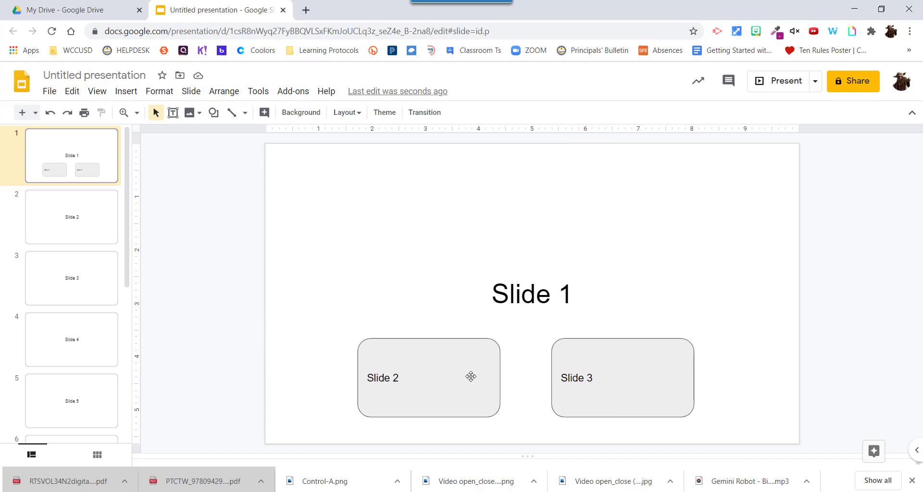
{"action": "left_click", "coordinate": [491, 367]}
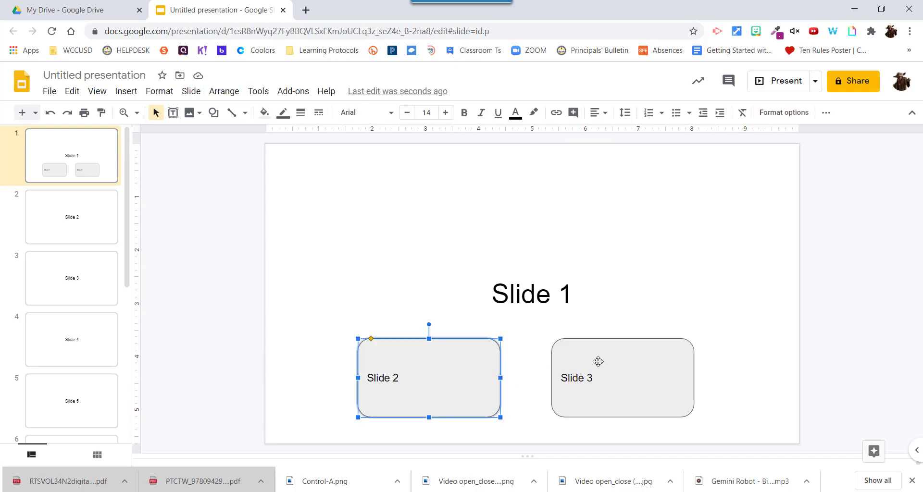
{"action": "left_click", "coordinate": [651, 365]}
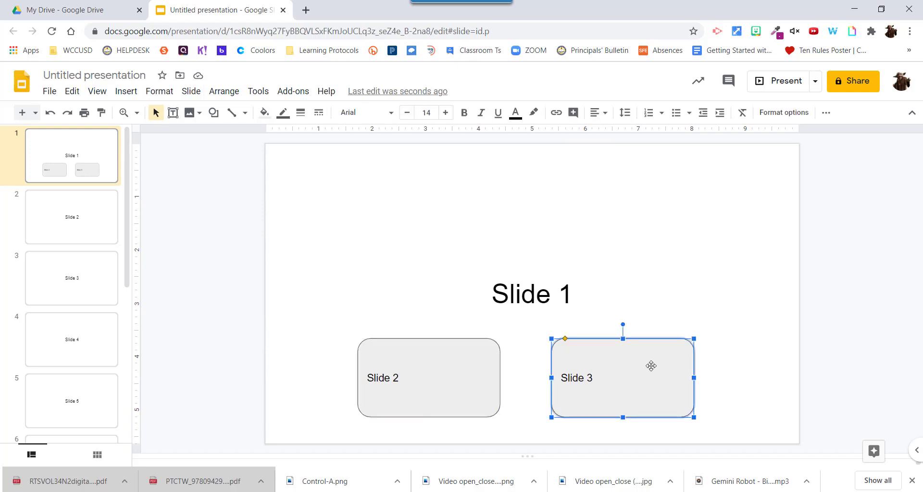
{"action": "left_click", "coordinate": [489, 352]}
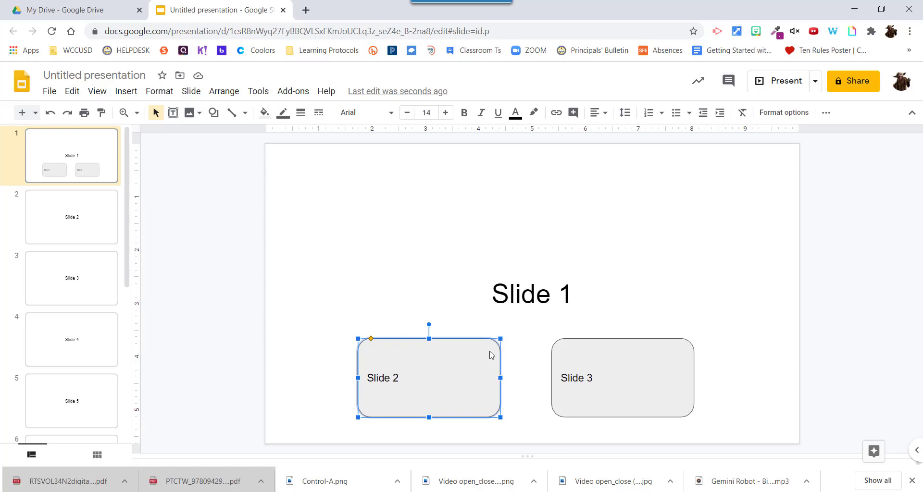
Link the Slide 2 button to 'Slide 2: Slide 2' under Slides in this presentation.
{"action": "right_click", "coordinate": [490, 354]}
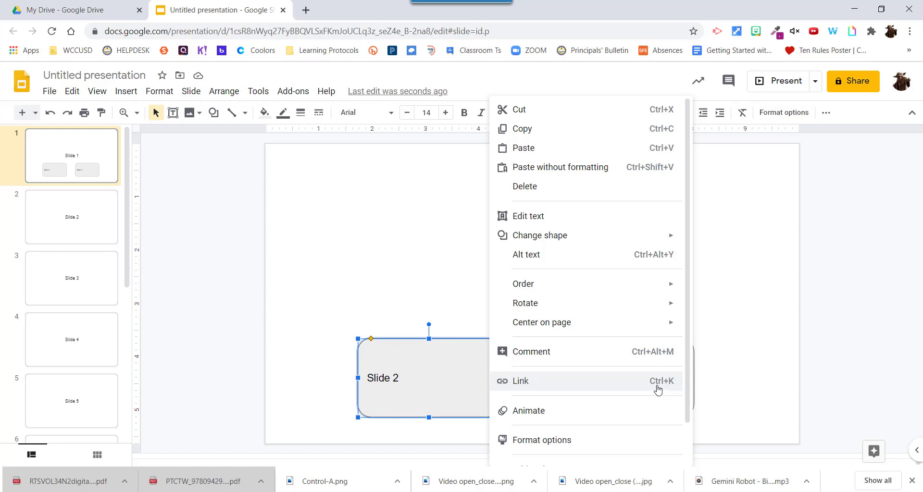
{"action": "left_click", "coordinate": [611, 385]}
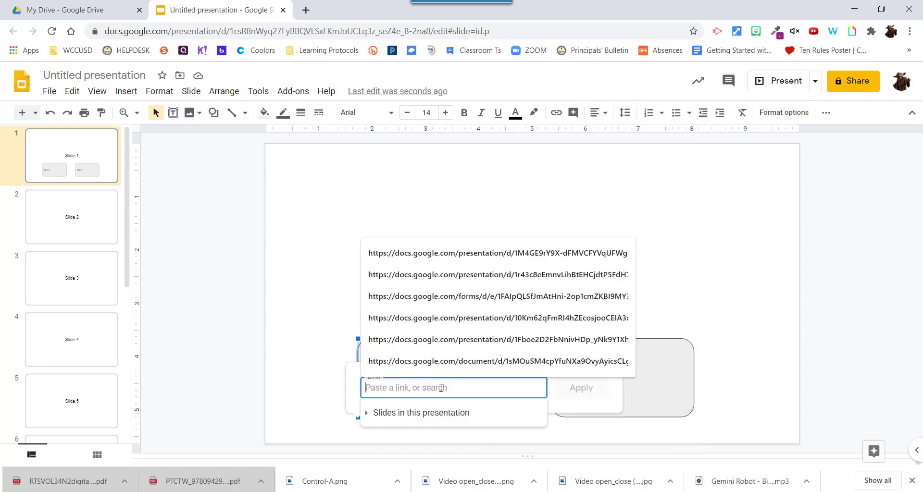
{"action": "left_click", "coordinate": [367, 413]}
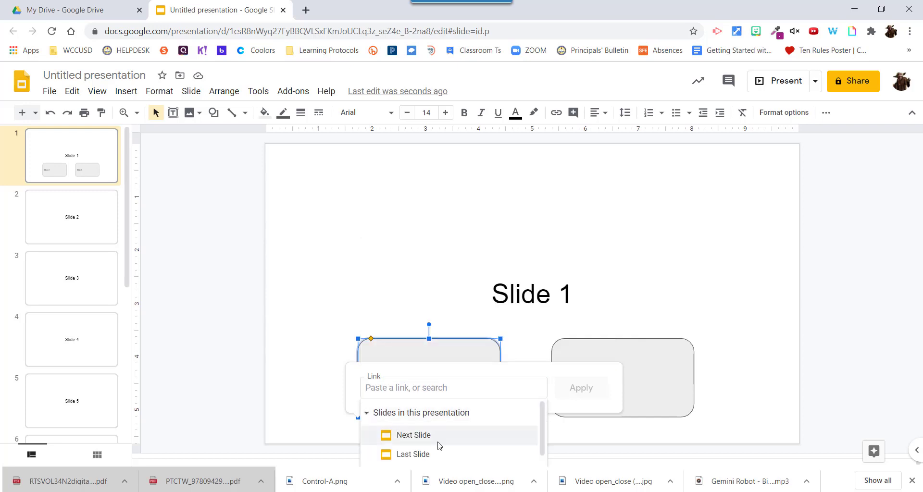
{"action": "scroll", "coordinate": [450, 447], "scroll_direction": "down", "scroll_amount": 1}
{"action": "scroll", "coordinate": [450, 452], "scroll_direction": "down", "scroll_amount": 1}
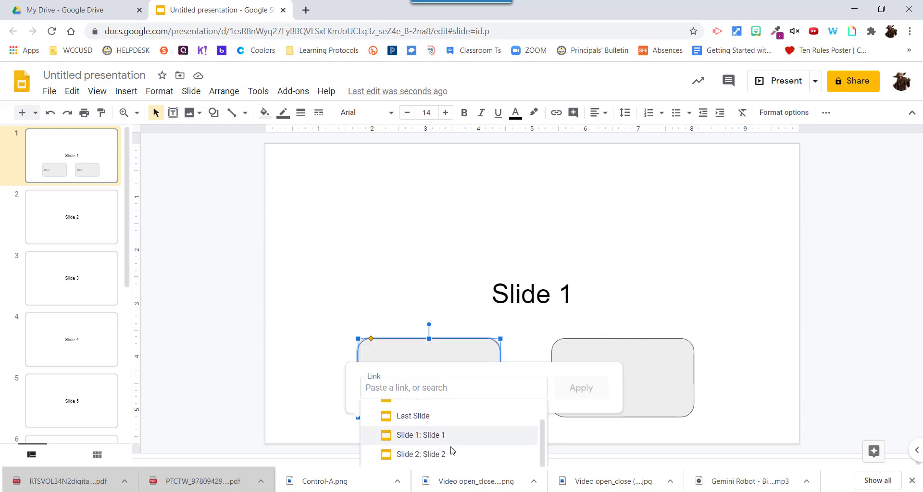
{"action": "left_click", "coordinate": [415, 453]}
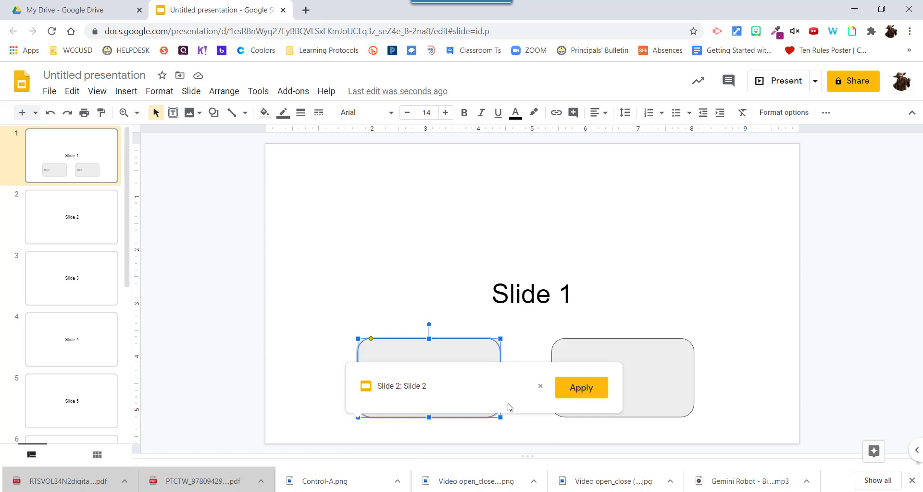
{"action": "left_click", "coordinate": [583, 387]}
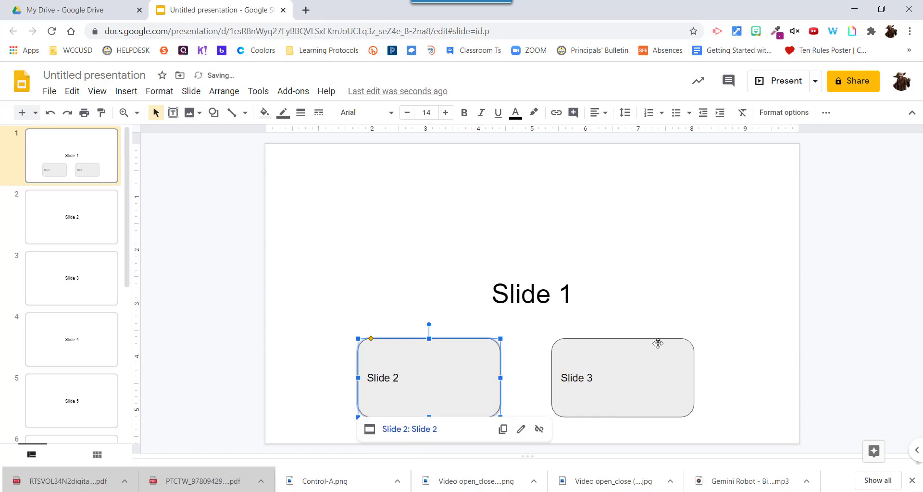
Link the Slide 3 button to 'Slide 3: Slide 3' using Ctrl+K, then deselect it.
{"action": "left_click", "coordinate": [667, 361]}
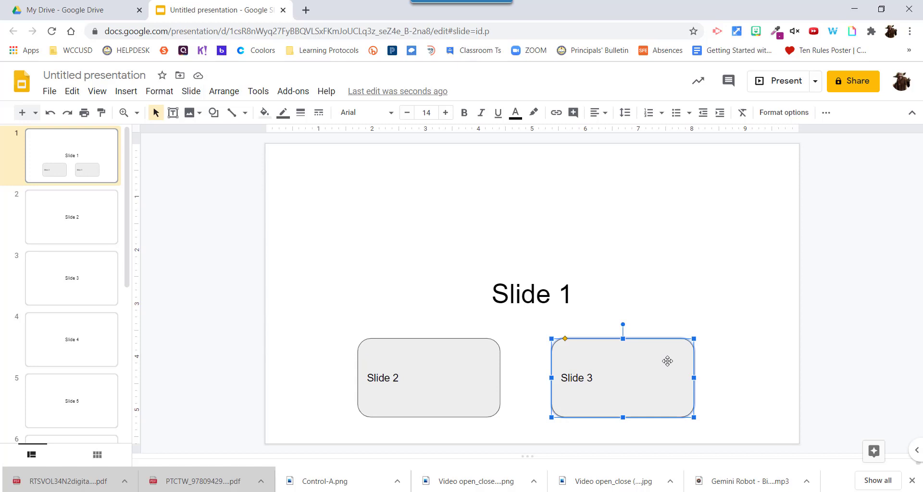
{"action": "key", "text": "ctrl+k"}
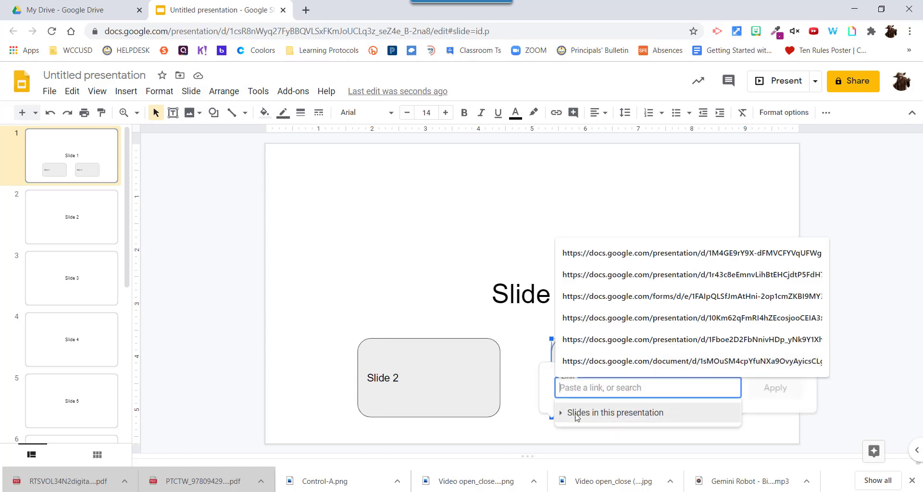
{"action": "left_click", "coordinate": [573, 418]}
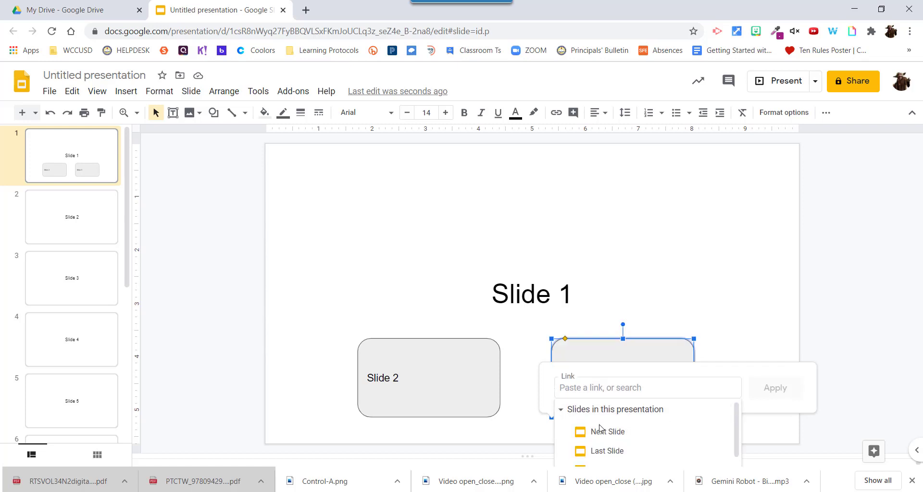
{"action": "scroll", "coordinate": [600, 428], "scroll_direction": "down", "scroll_amount": 1}
{"action": "scroll", "coordinate": [601, 432], "scroll_direction": "down", "scroll_amount": 1}
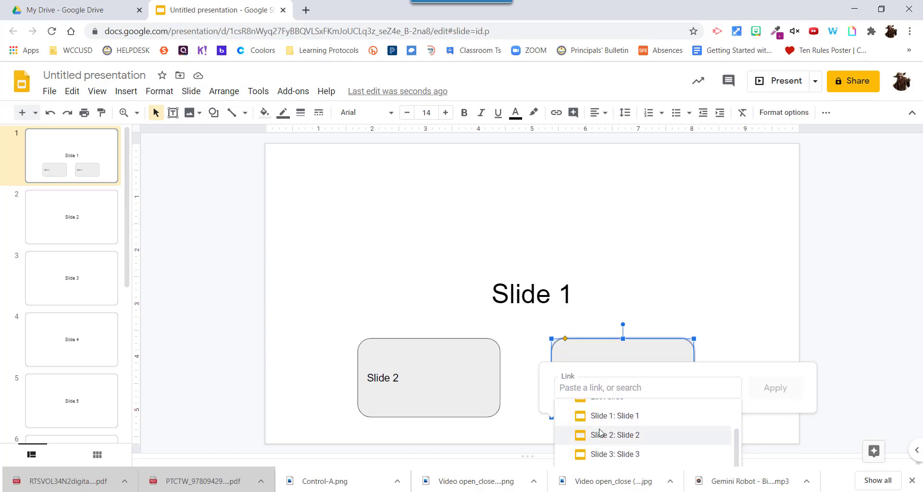
{"action": "left_click", "coordinate": [601, 455]}
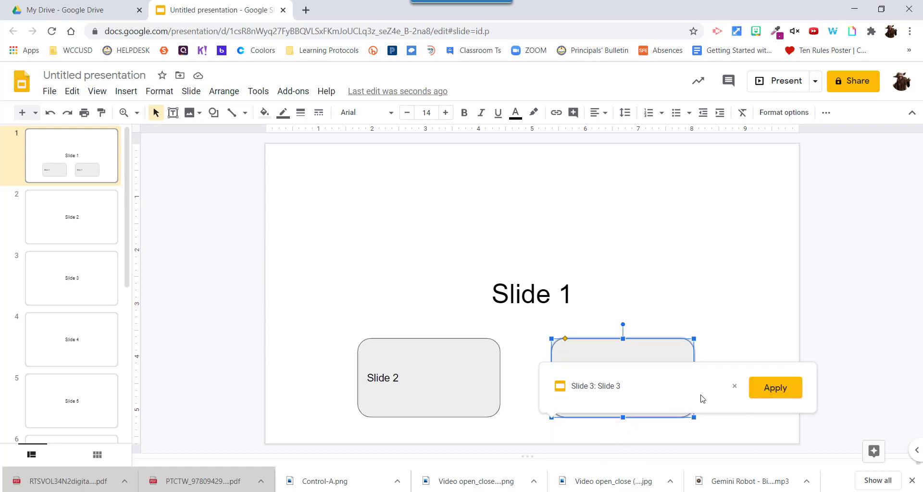
{"action": "left_click", "coordinate": [769, 388]}
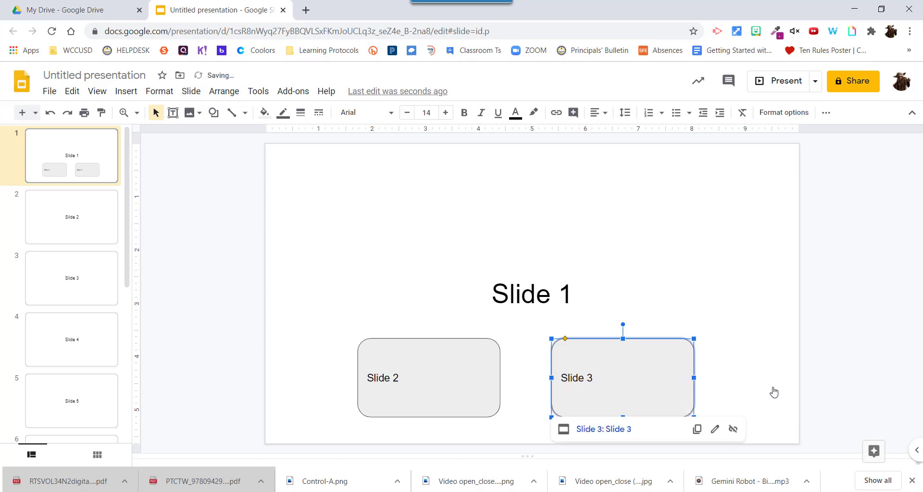
{"action": "left_click", "coordinate": [357, 267]}
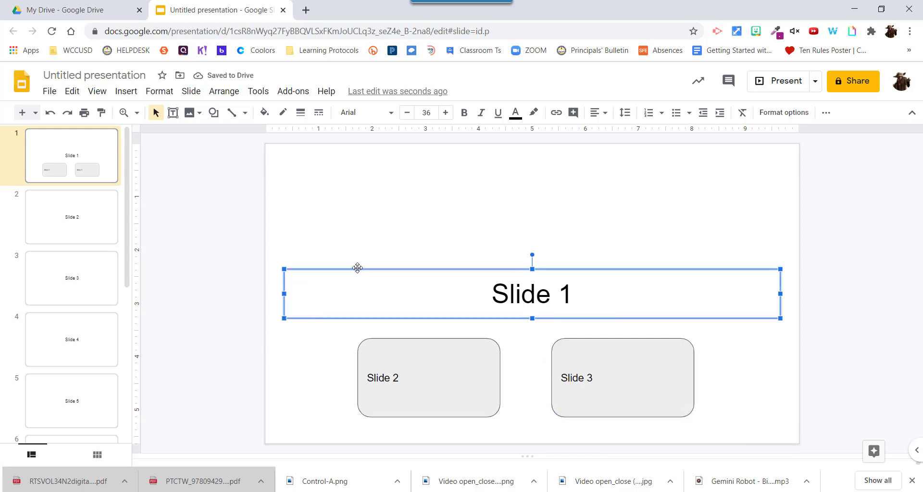
Follow the Slide 2 button's link, return to slide 1, then follow the Slide 3 button's link.
{"action": "left_click", "coordinate": [407, 354]}
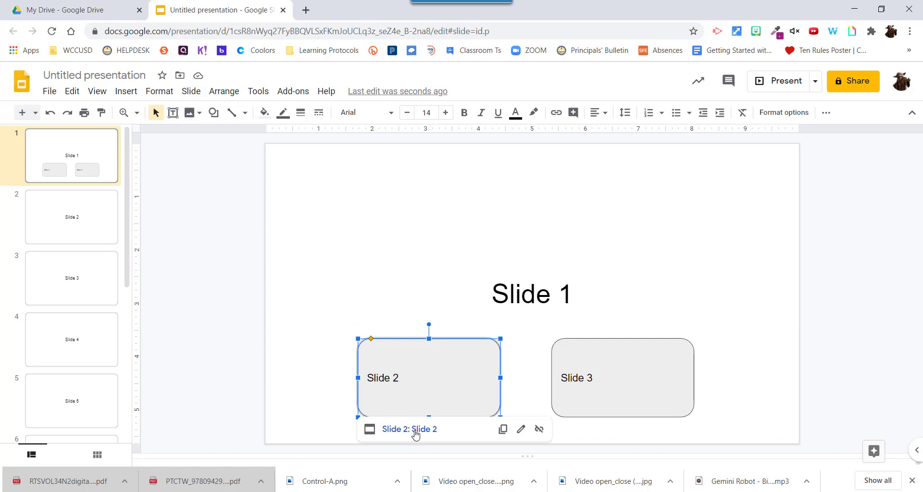
{"action": "left_click", "coordinate": [416, 433]}
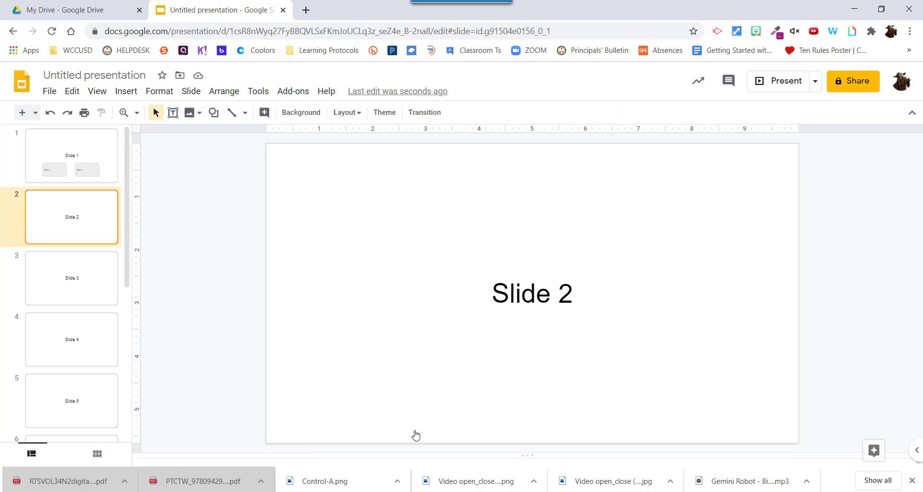
{"action": "left_click", "coordinate": [106, 163]}
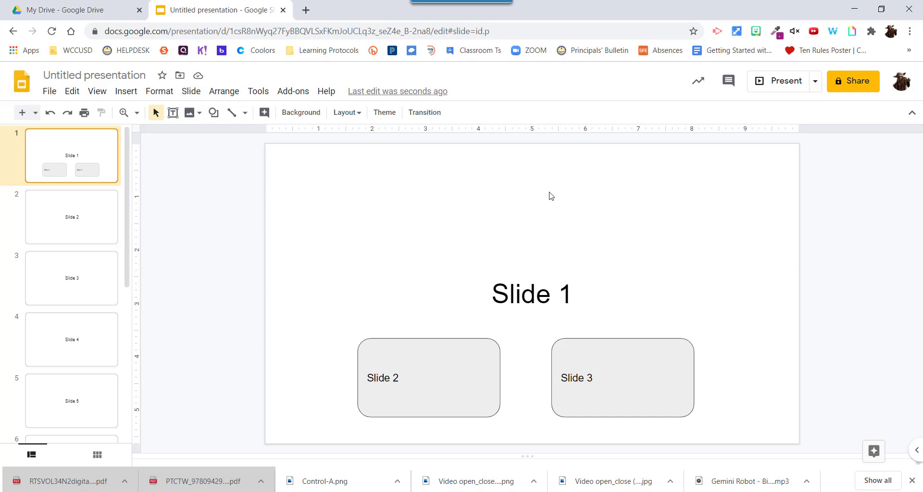
{"action": "left_click", "coordinate": [645, 351]}
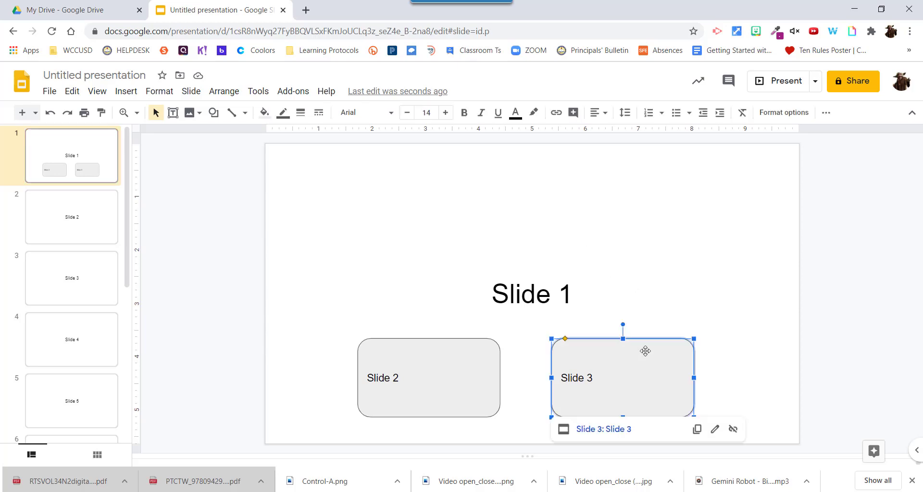
{"action": "left_click", "coordinate": [620, 431]}
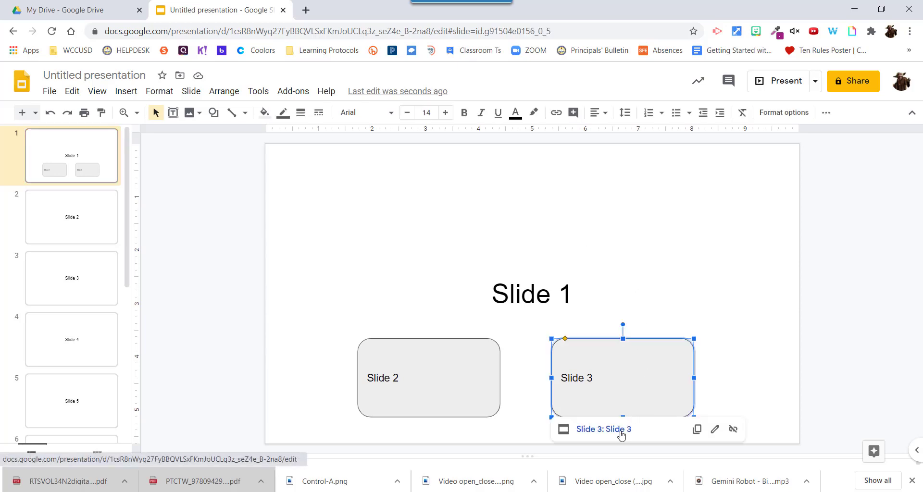